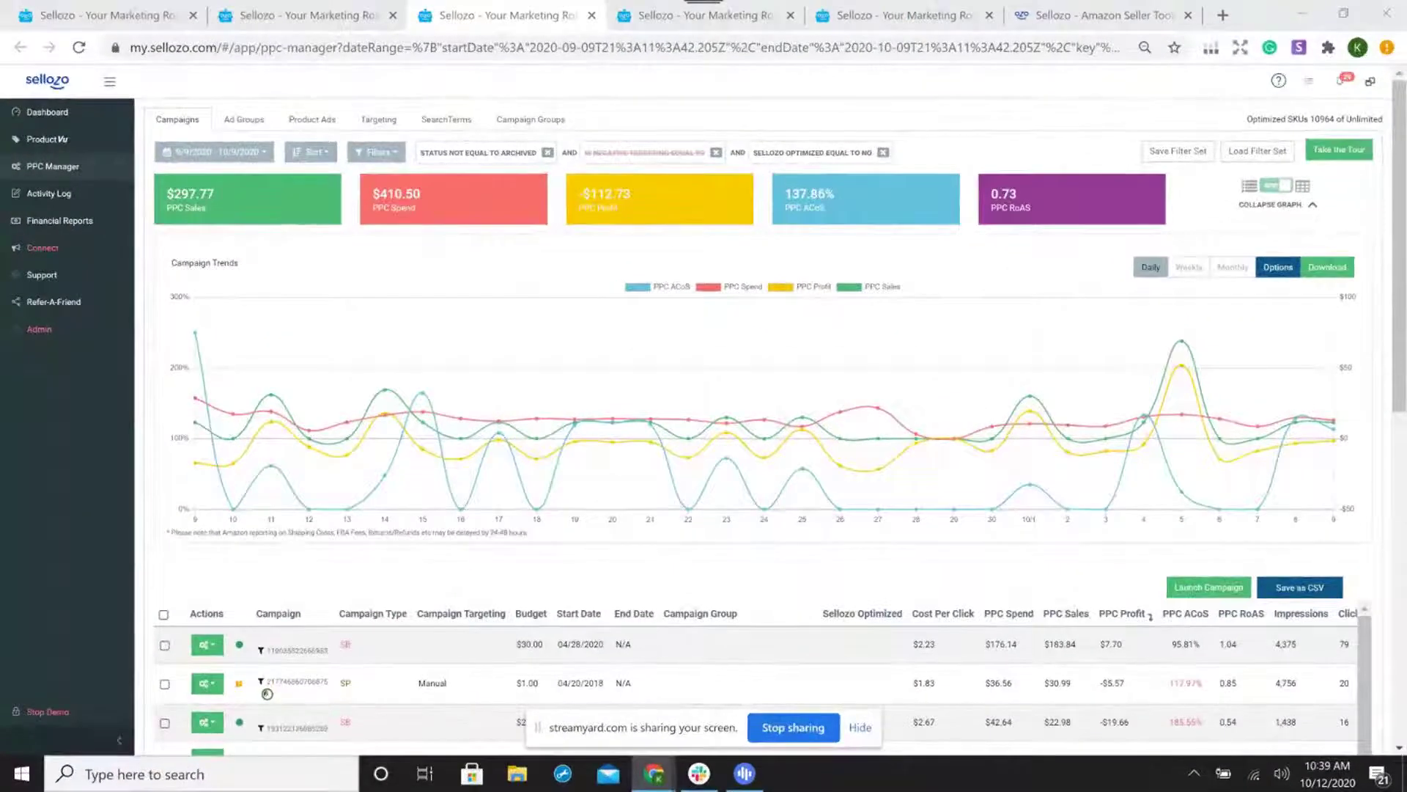
- Reload the PPC campaigns overview and open the first campaign's Actions menu
left_click(860, 727)
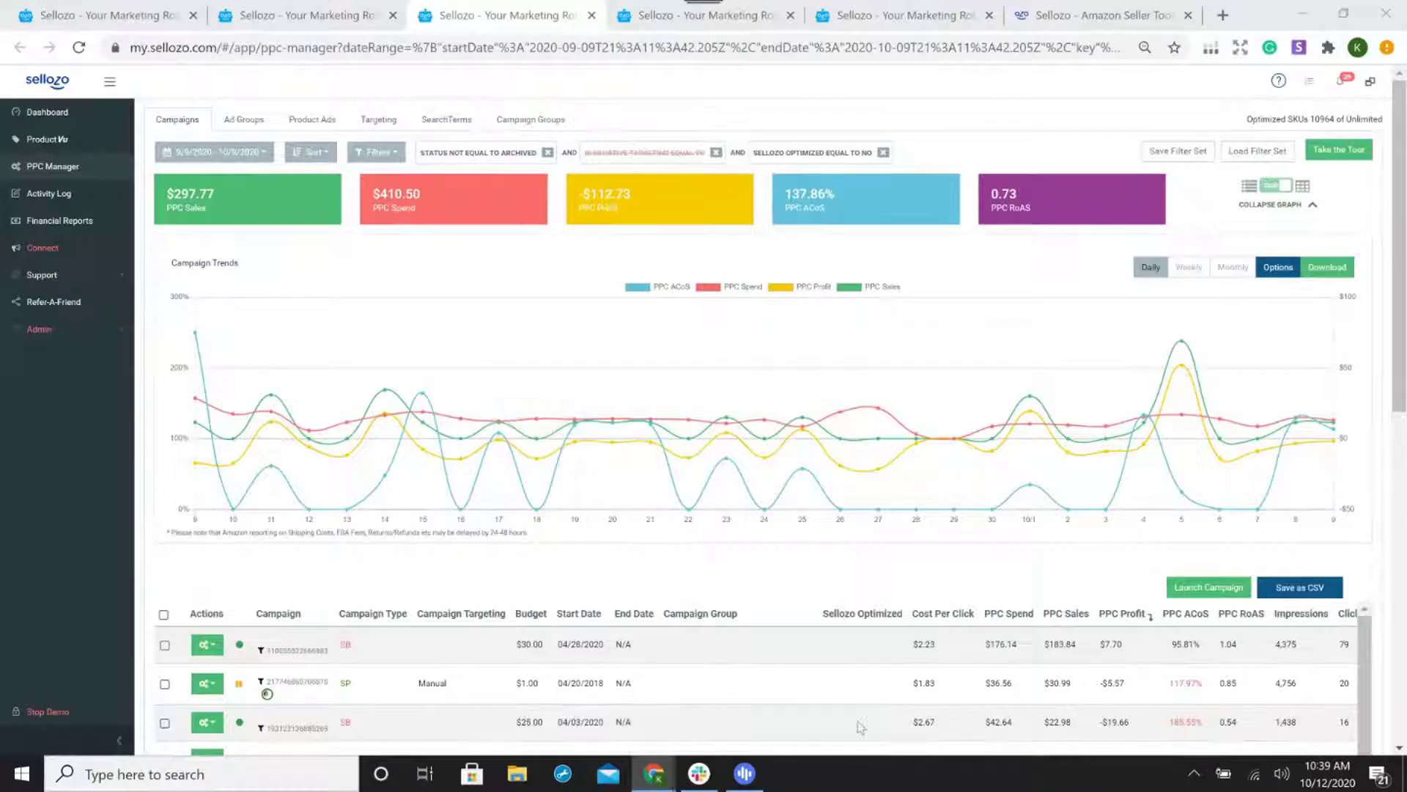
left_click(89, 176)
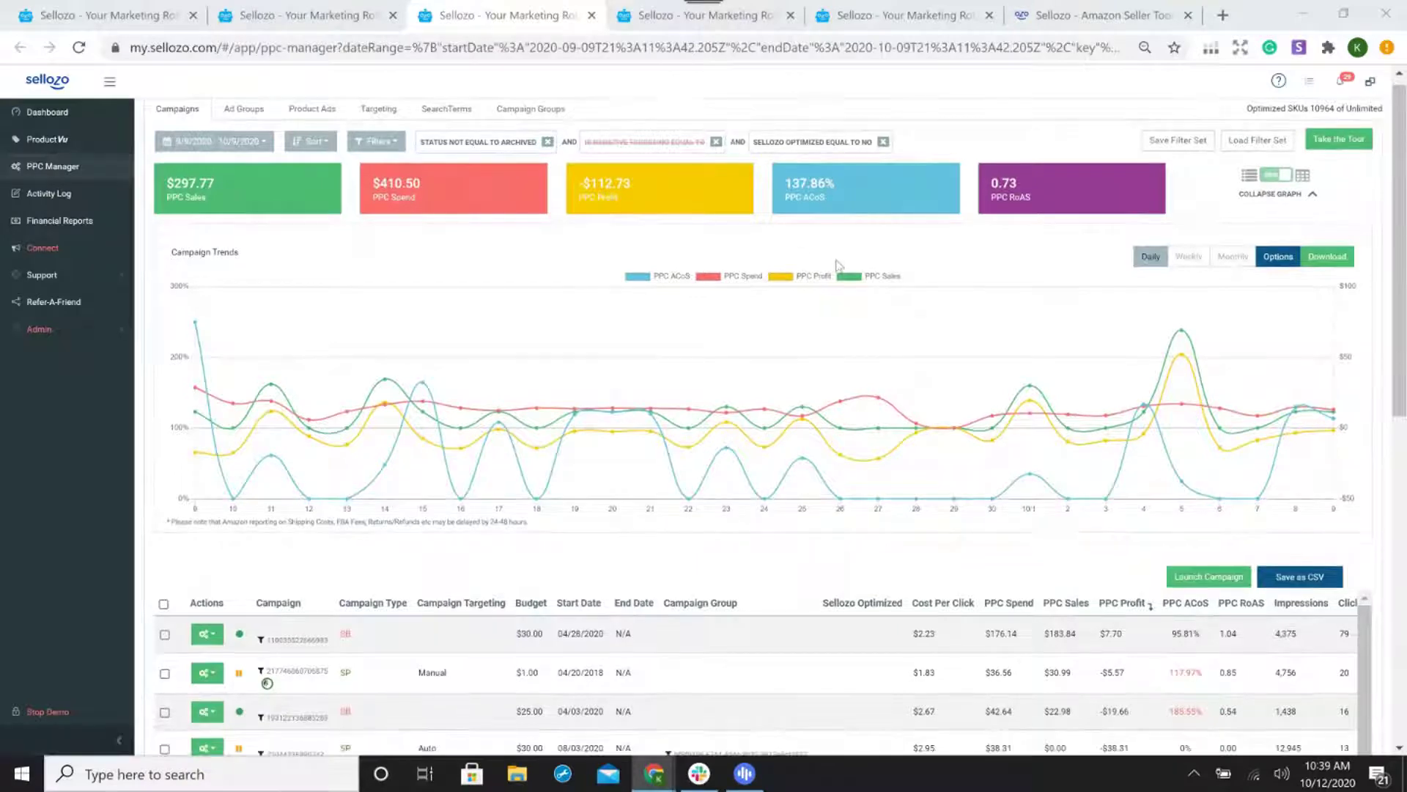
scroll(841, 275, "down", 3)
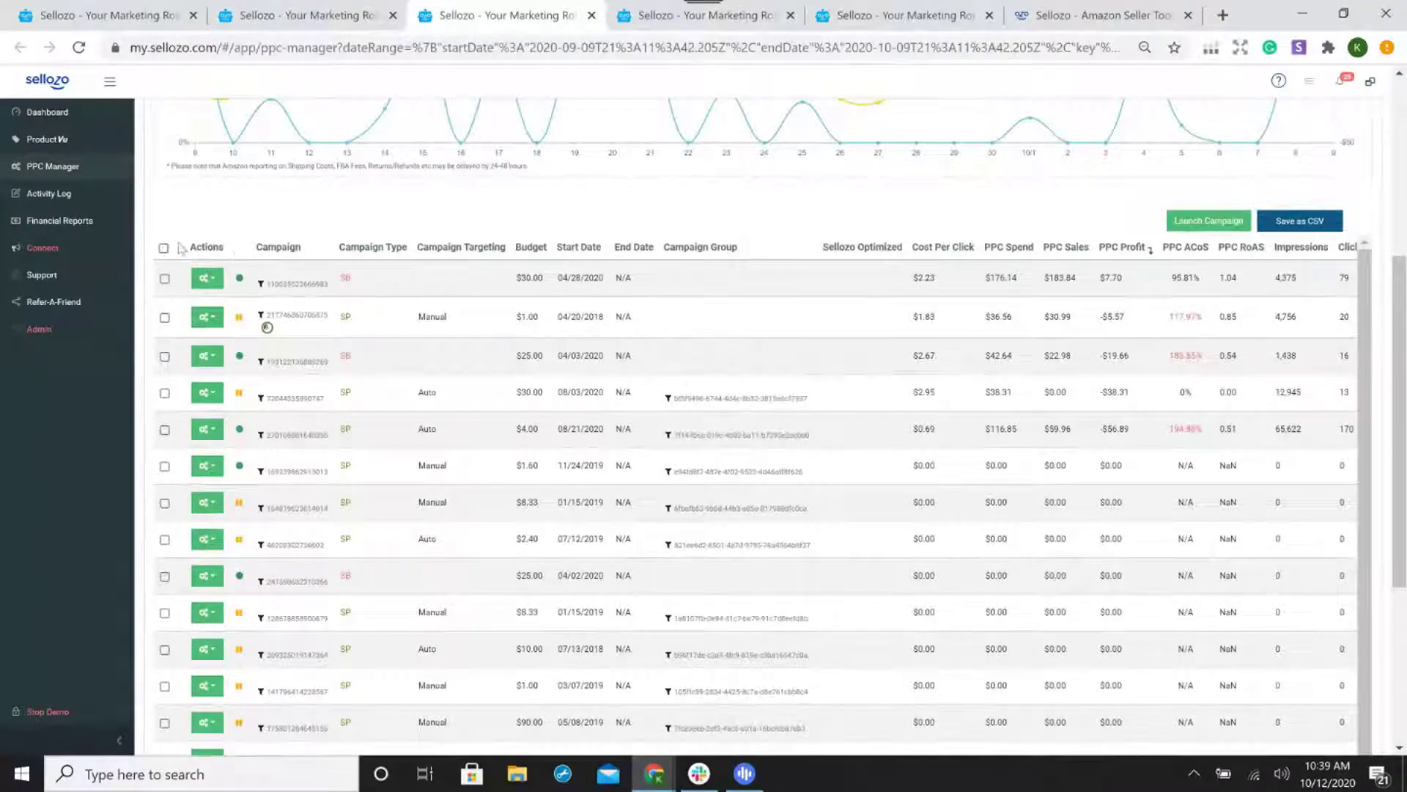
double_click(208, 246)
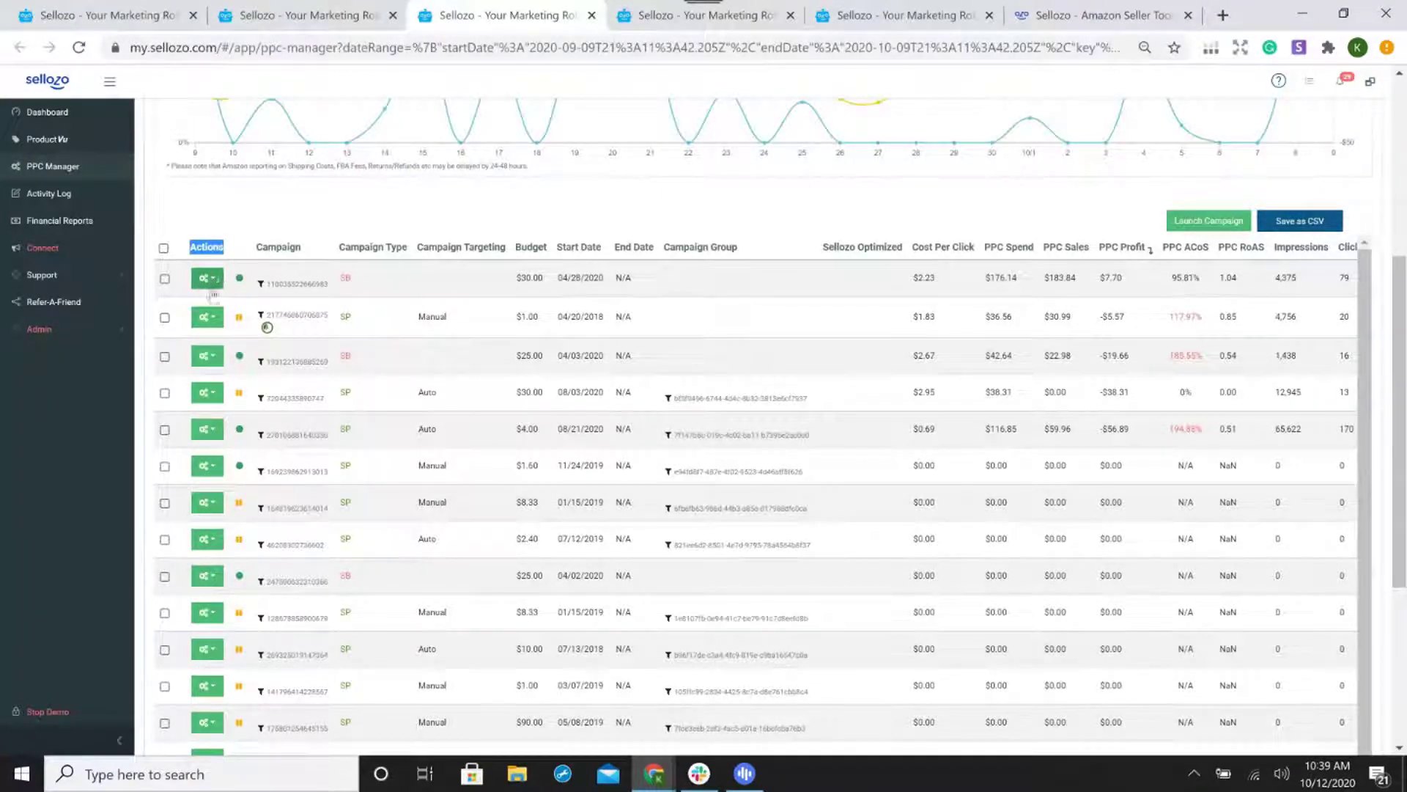
left_click(214, 284)
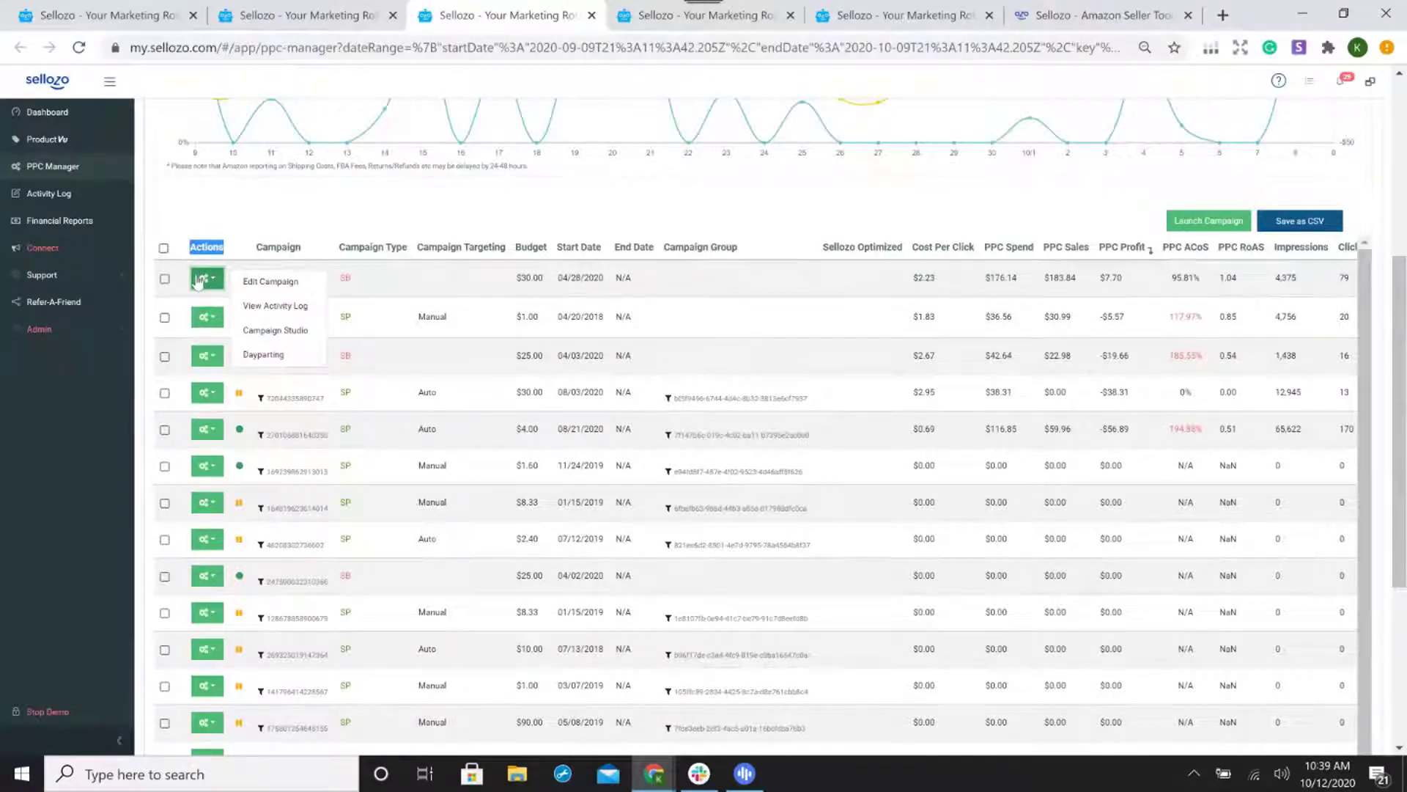
- Choose Edit Campaign, dismiss the chat toast, and set Target ACoS to 20%
left_click(259, 284)
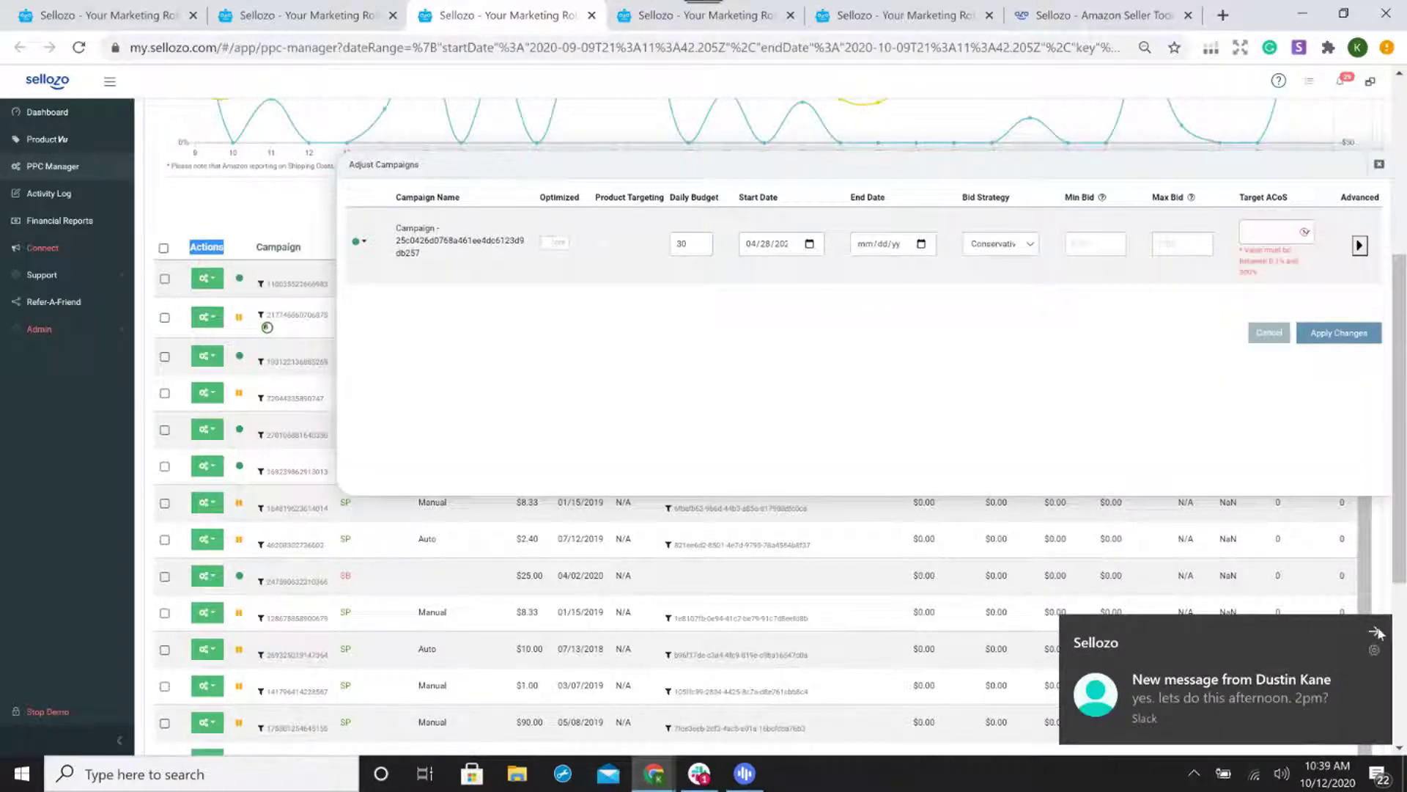
left_click(1377, 634)
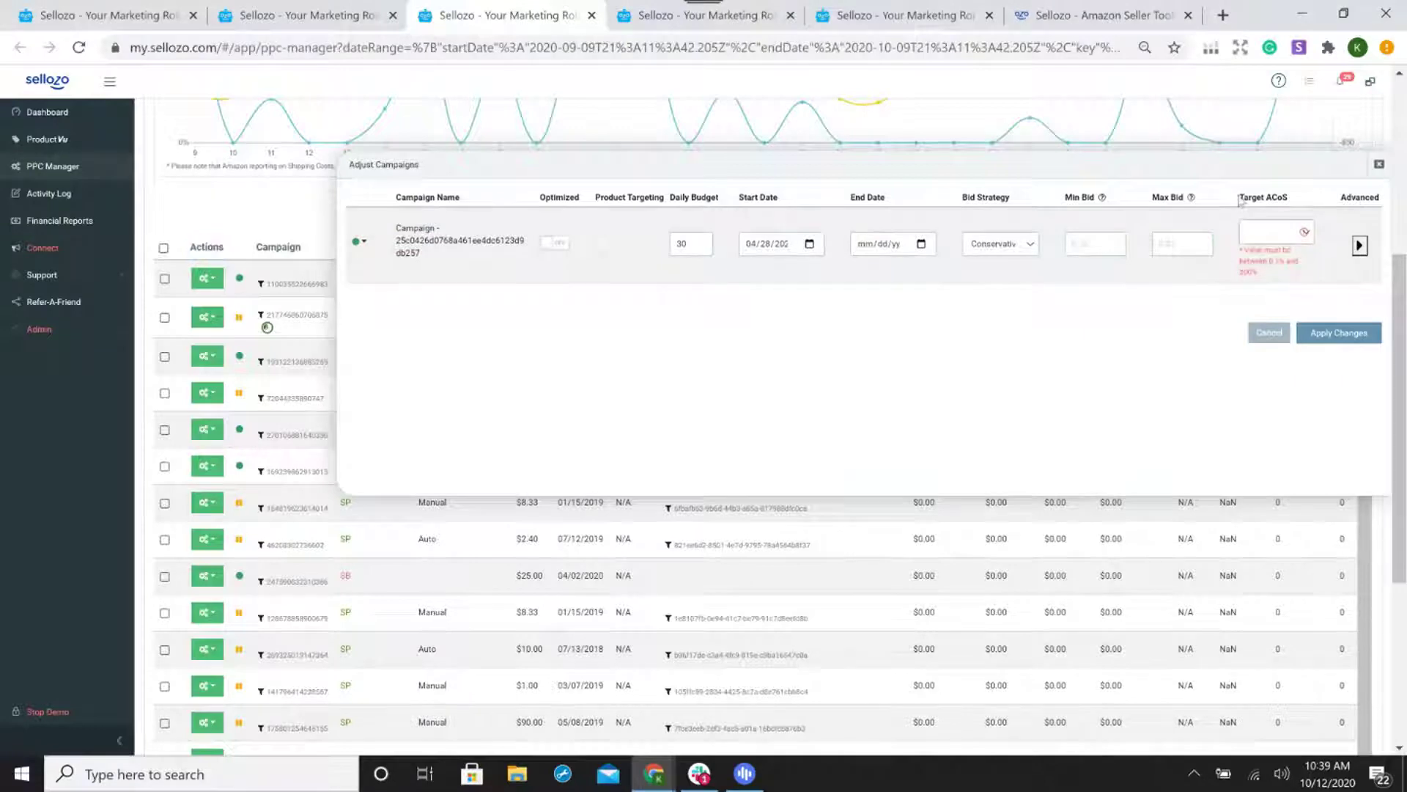
left_click_drag(1239, 199, 1286, 198)
left_click(1278, 238)
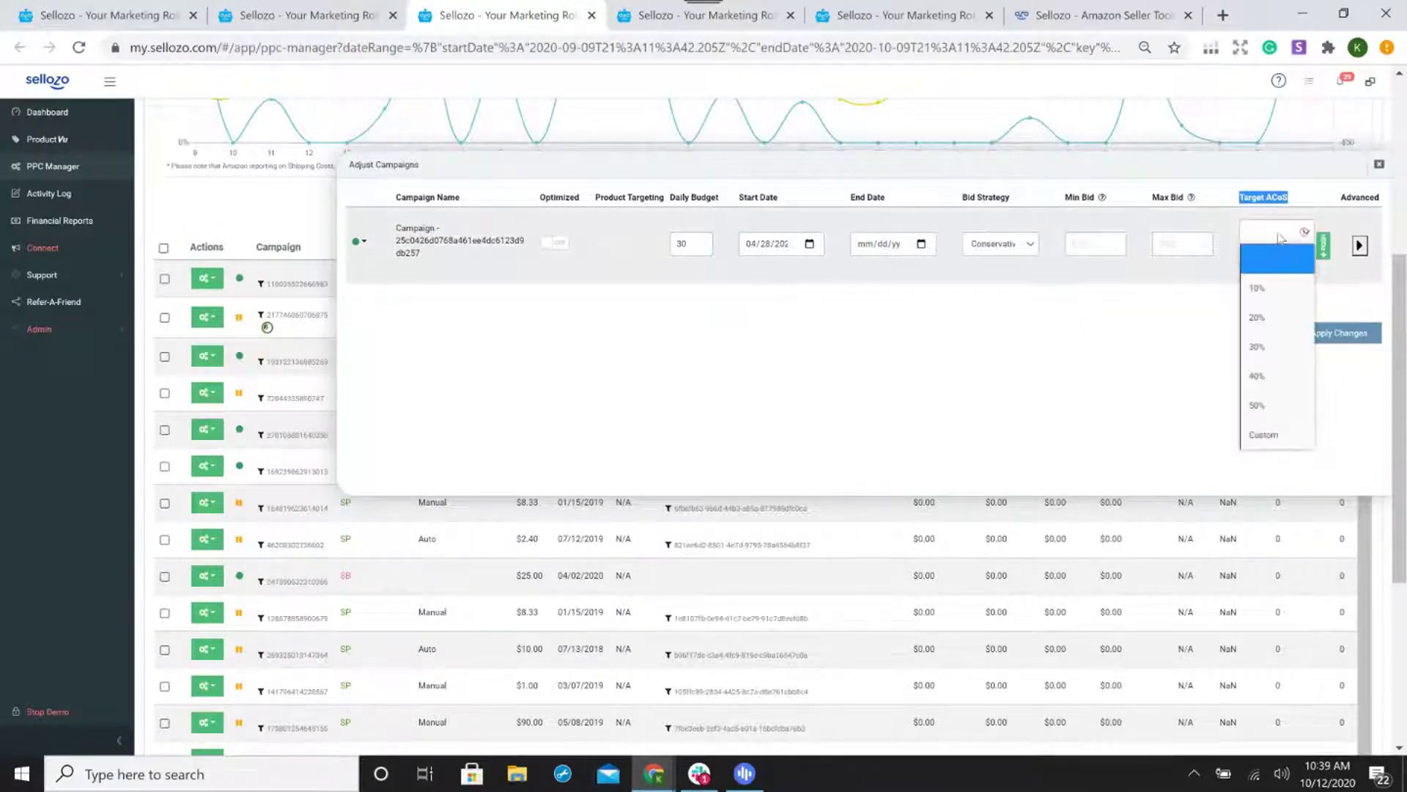
left_click(1272, 319)
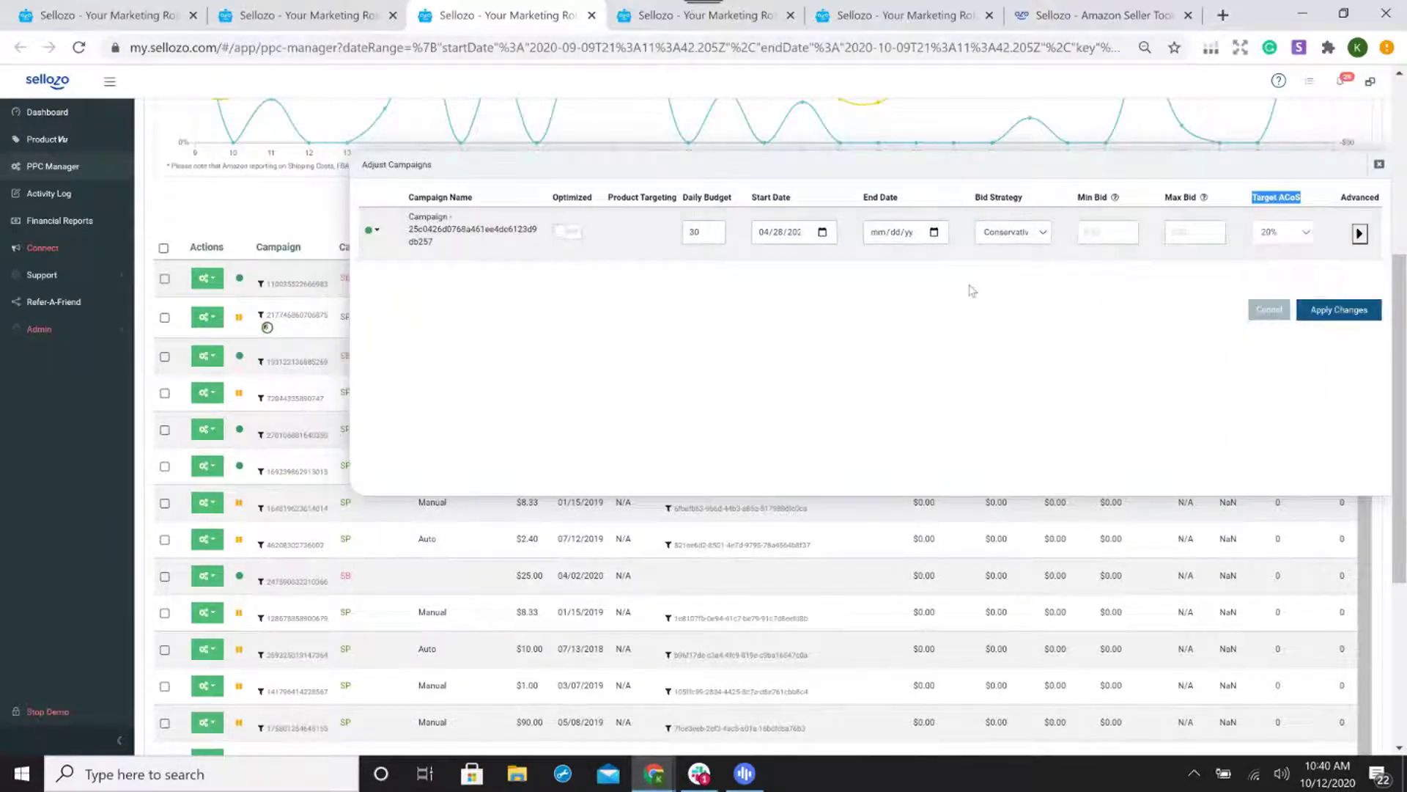
- Switch the Optimized toggle on and leave the bid strategy at Conservative
left_click(572, 236)
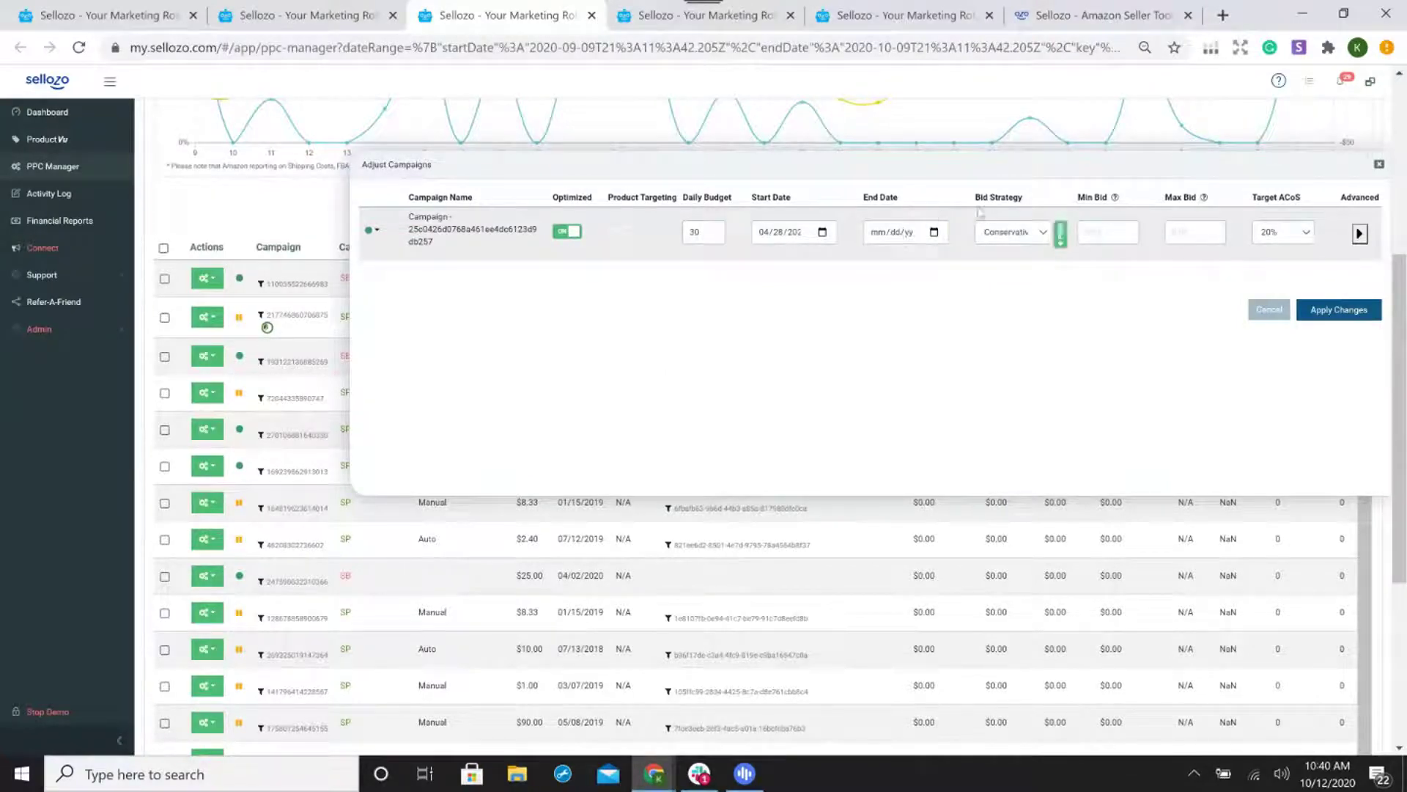
left_click_drag(976, 198, 1025, 200)
left_click(1025, 233)
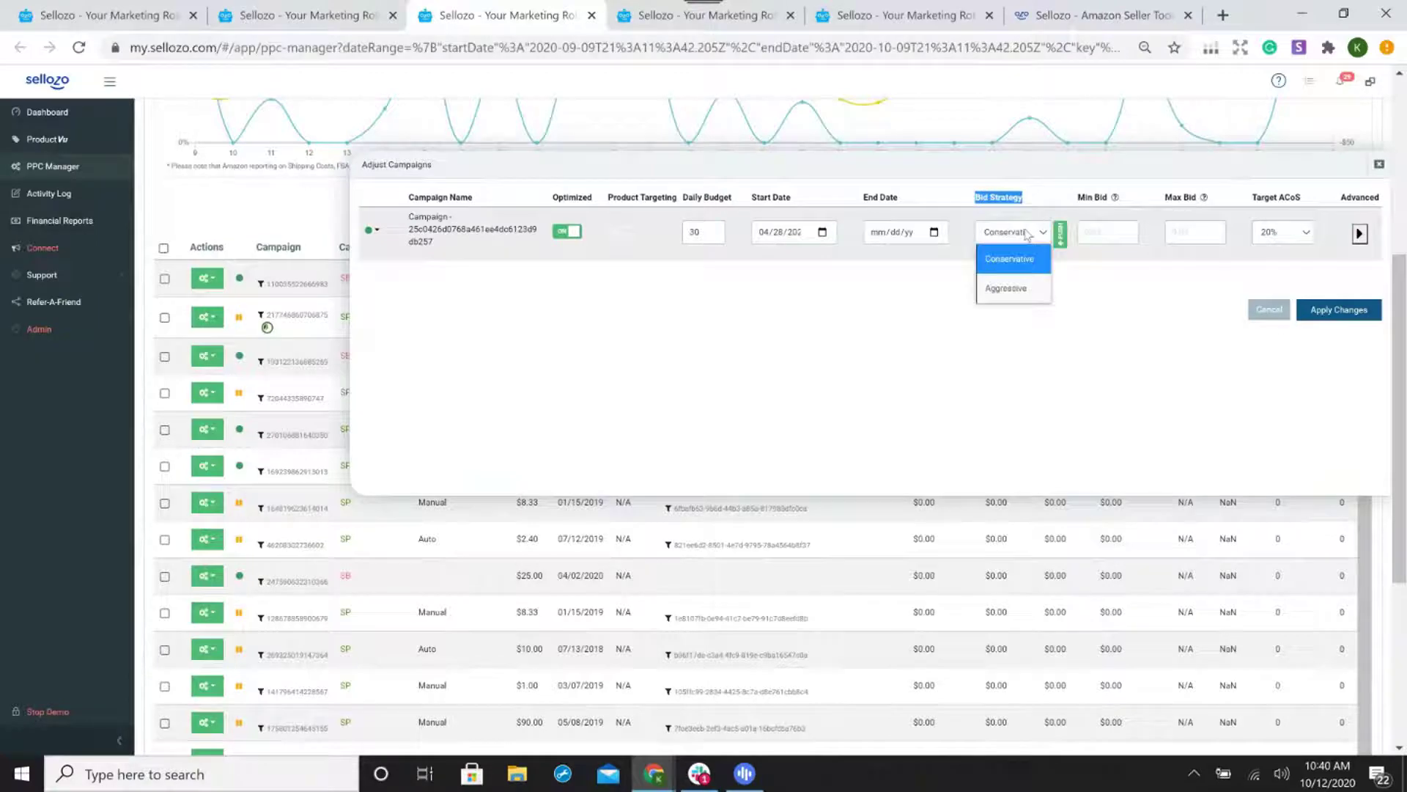
left_click(1104, 286)
left_click(1162, 244)
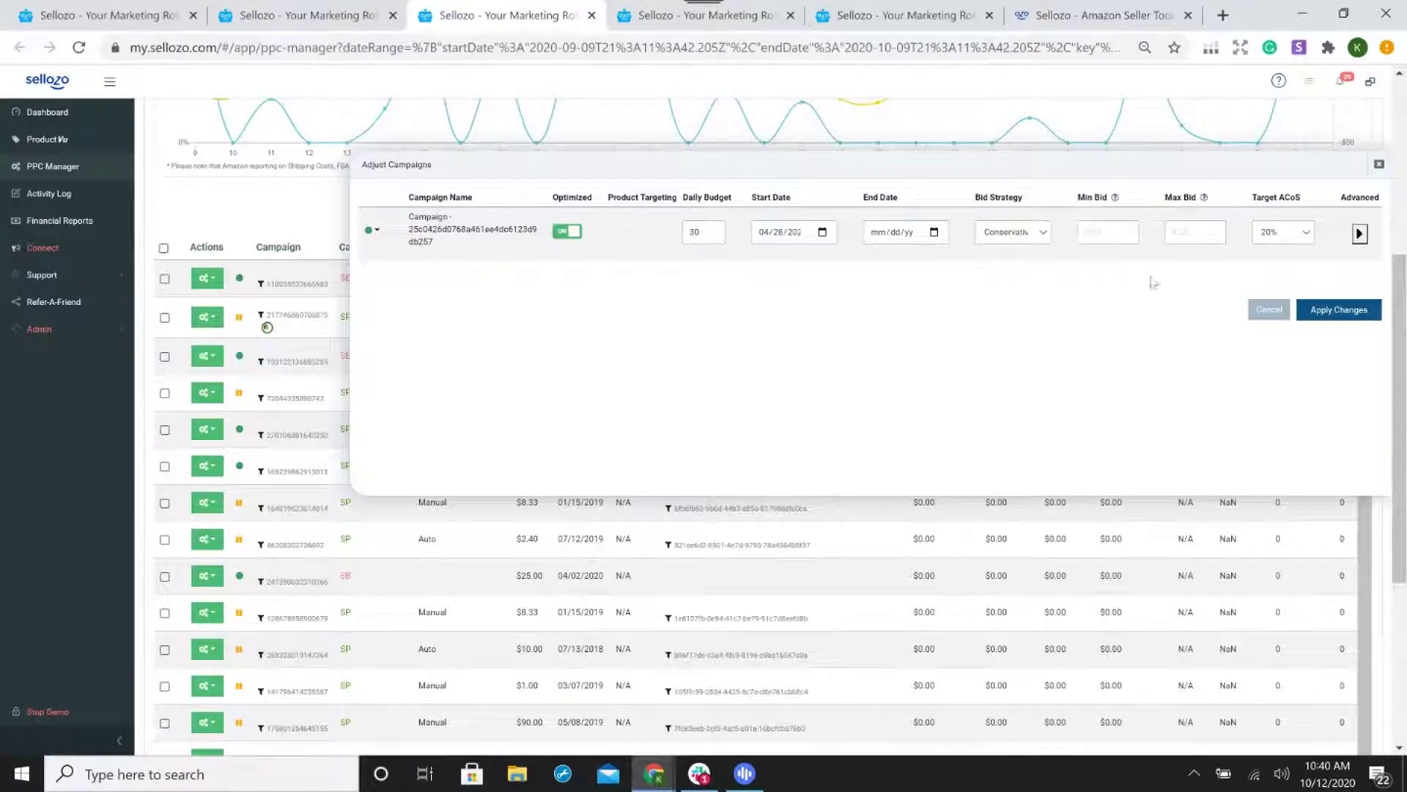